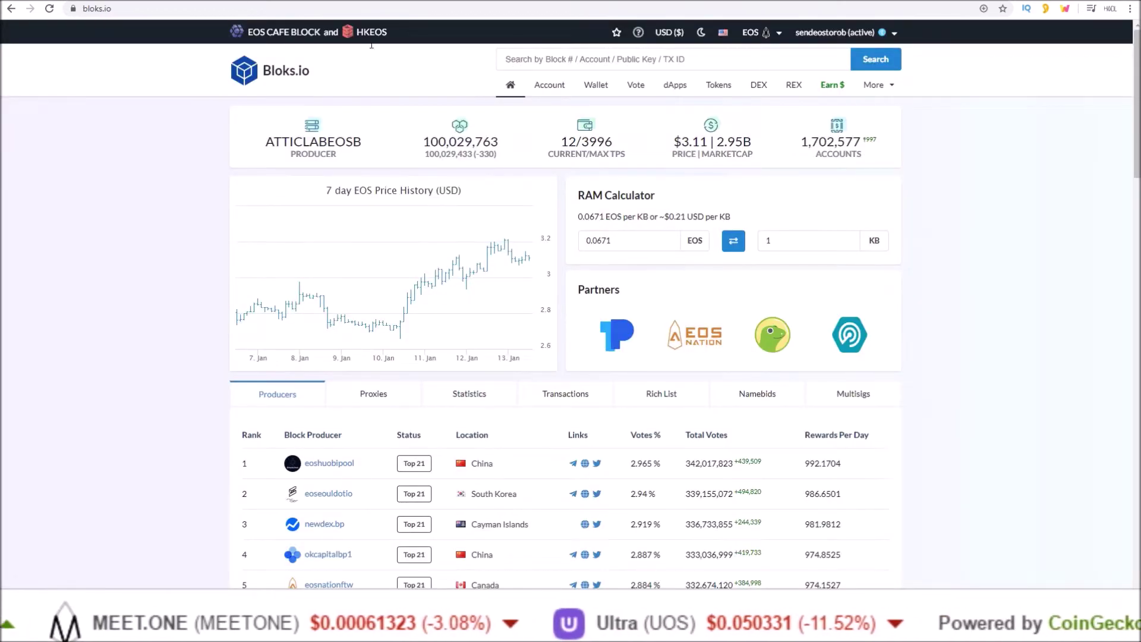
Open the account options menu on Bloks.io
{"action": "left_click", "coordinate": [844, 33]}
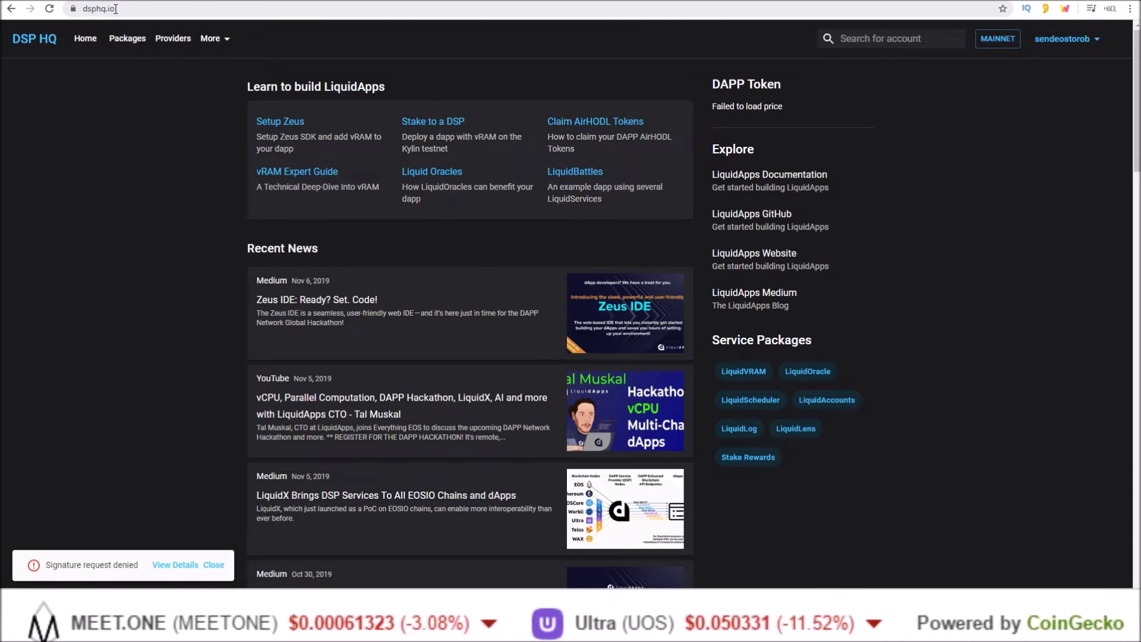
Open the leasepack1 package from the DSP HQ Packages list
{"action": "left_click", "coordinate": [128, 40]}
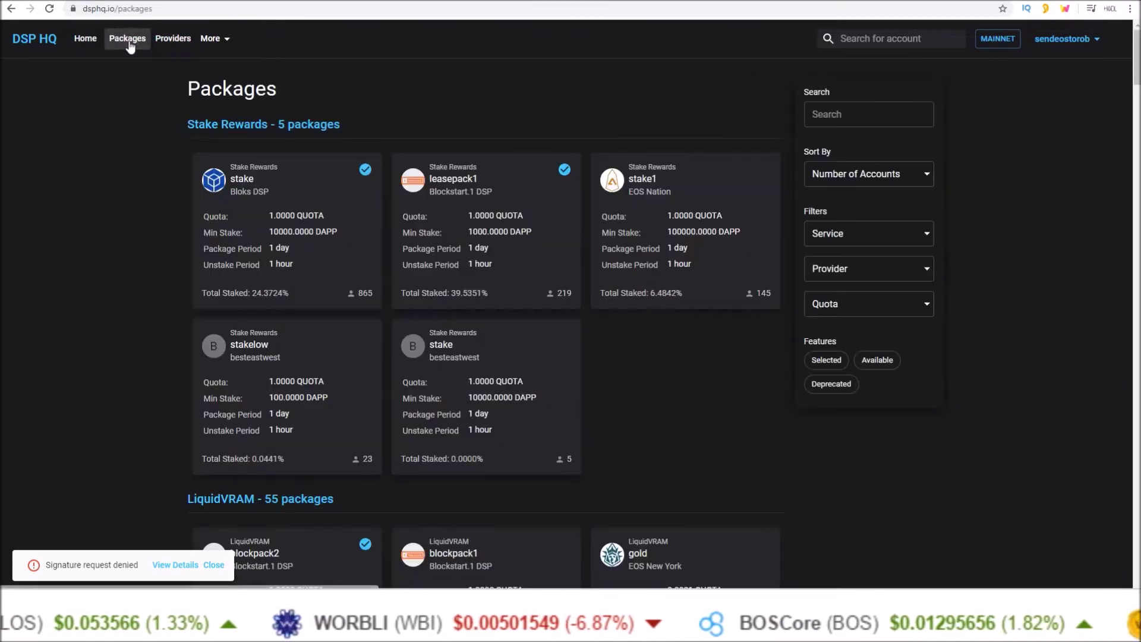
{"action": "left_click", "coordinate": [456, 185]}
{"action": "left_click", "coordinate": [722, 148]}
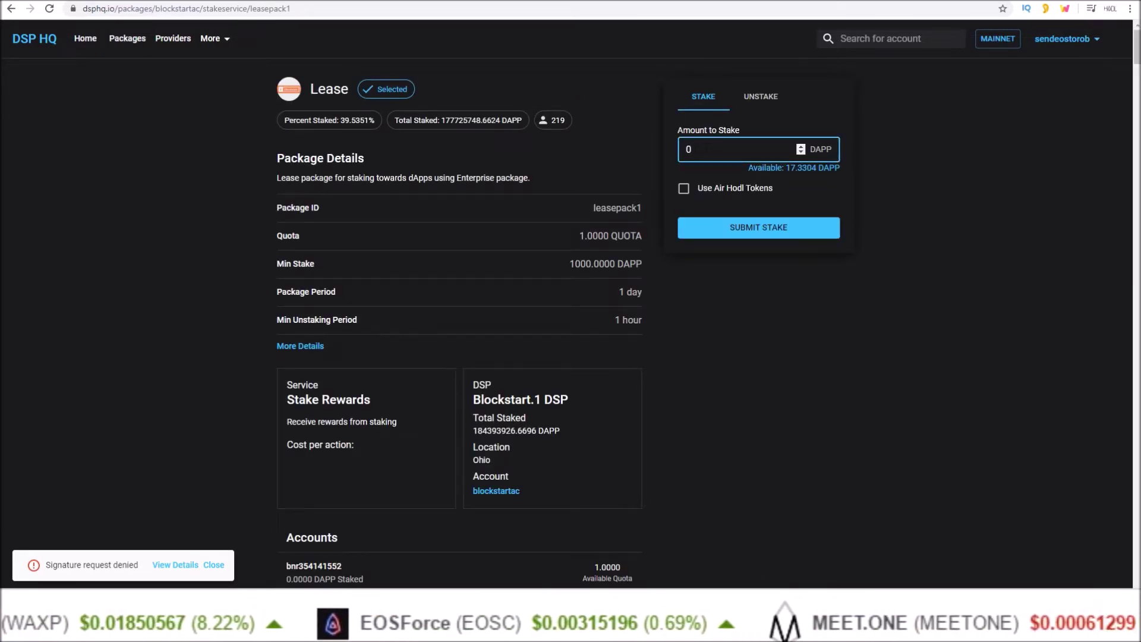
Copy the 17.3304 DAPP available balance into the Amount to Stake field
{"action": "left_click_drag", "start_coordinate": [787, 167], "coordinate": [808, 168]}
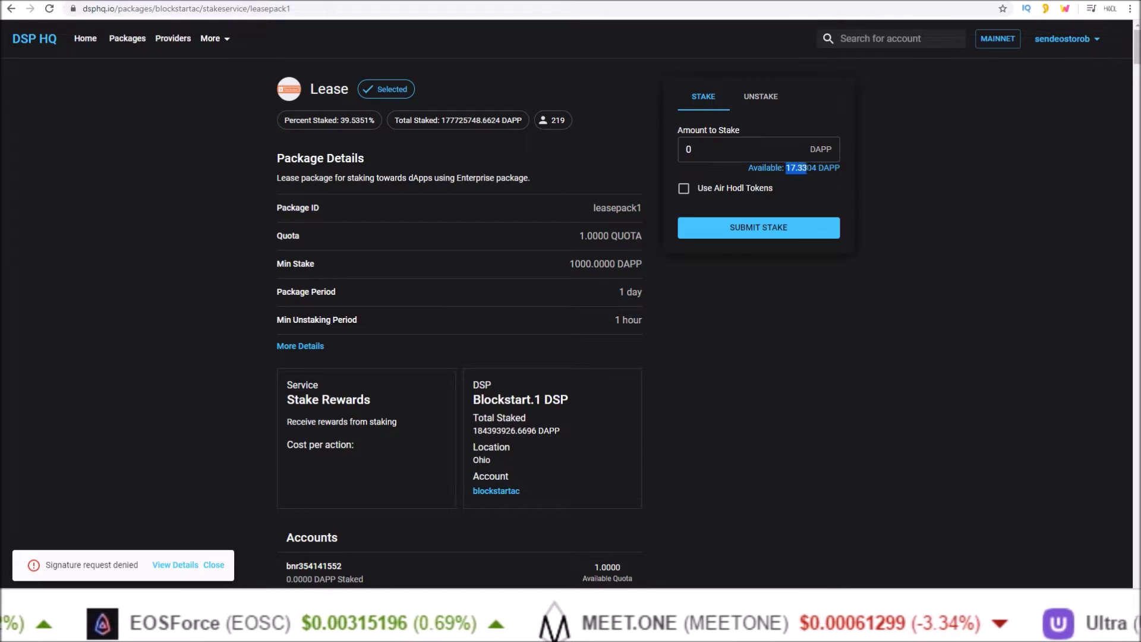
{"action": "right_click", "coordinate": [771, 167]}
{"action": "left_click", "coordinate": [791, 176]}
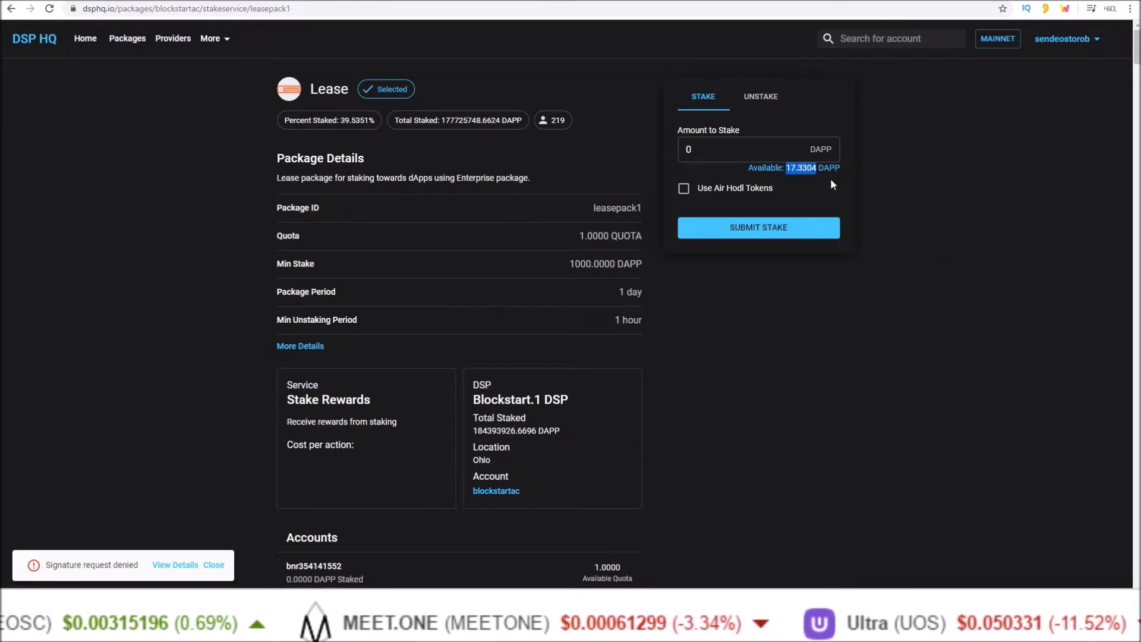
{"action": "left_click", "coordinate": [702, 150]}
{"action": "double_click", "coordinate": [702, 149]}
{"action": "right_click", "coordinate": [702, 149]}
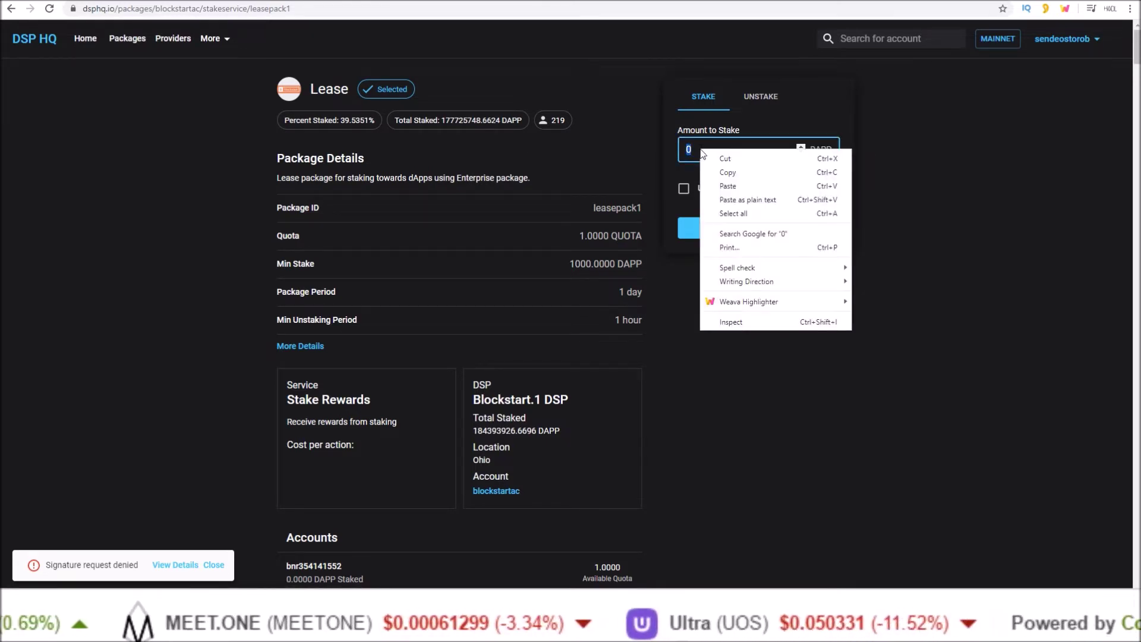
{"action": "left_click", "coordinate": [731, 188]}
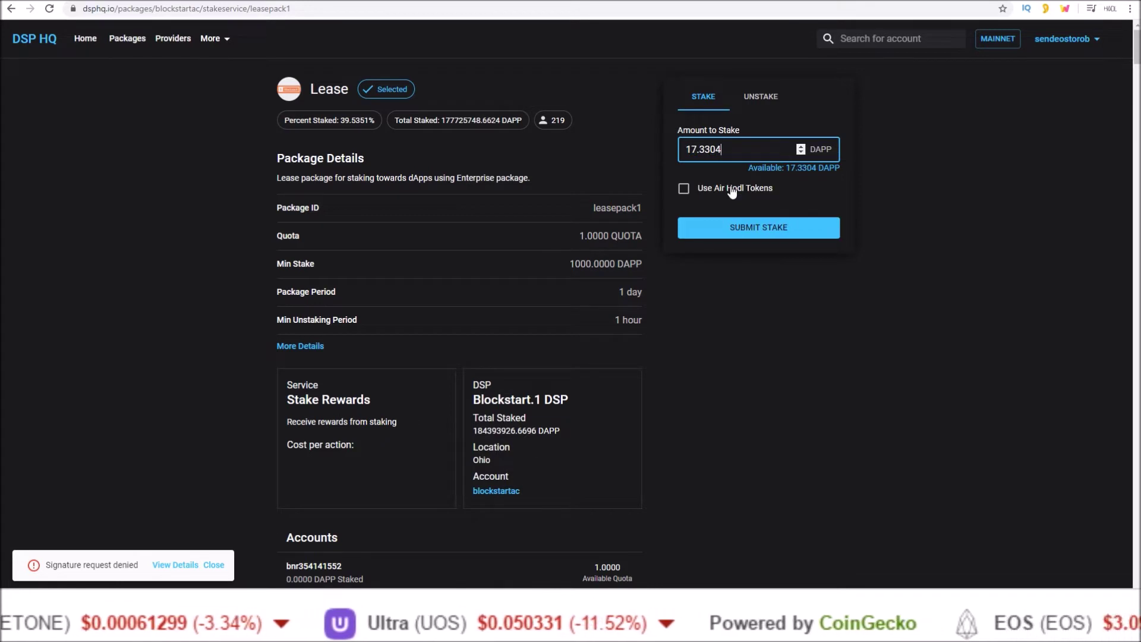
Submit the 17.3304 DAPP stake and capture the resulting Scatter request details
{"action": "left_click", "coordinate": [755, 236]}
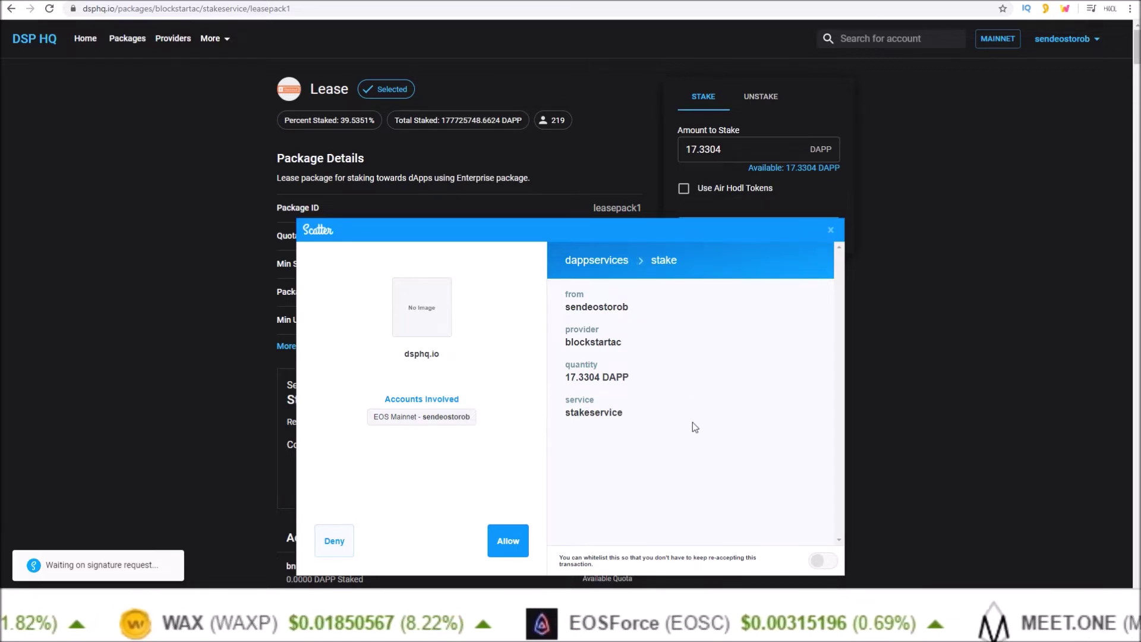
{"action": "key", "text": "alt+Tab"}
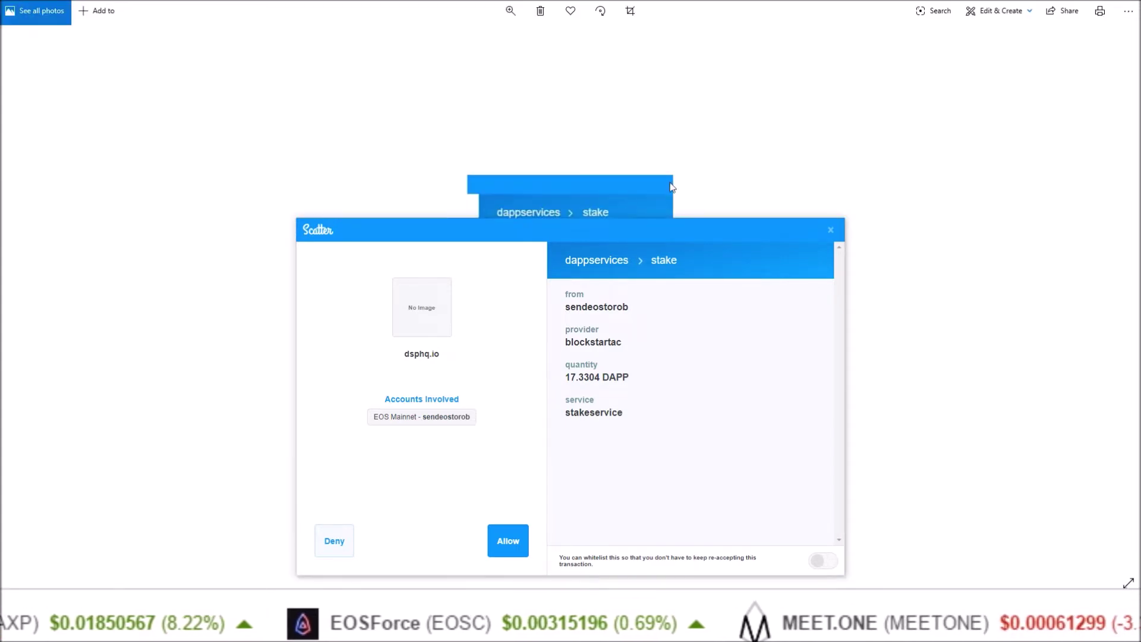
Move the Scatter request aside and back, then close it unsigned
{"action": "left_click_drag", "start_coordinate": [654, 228], "coordinate": [1066, 160]}
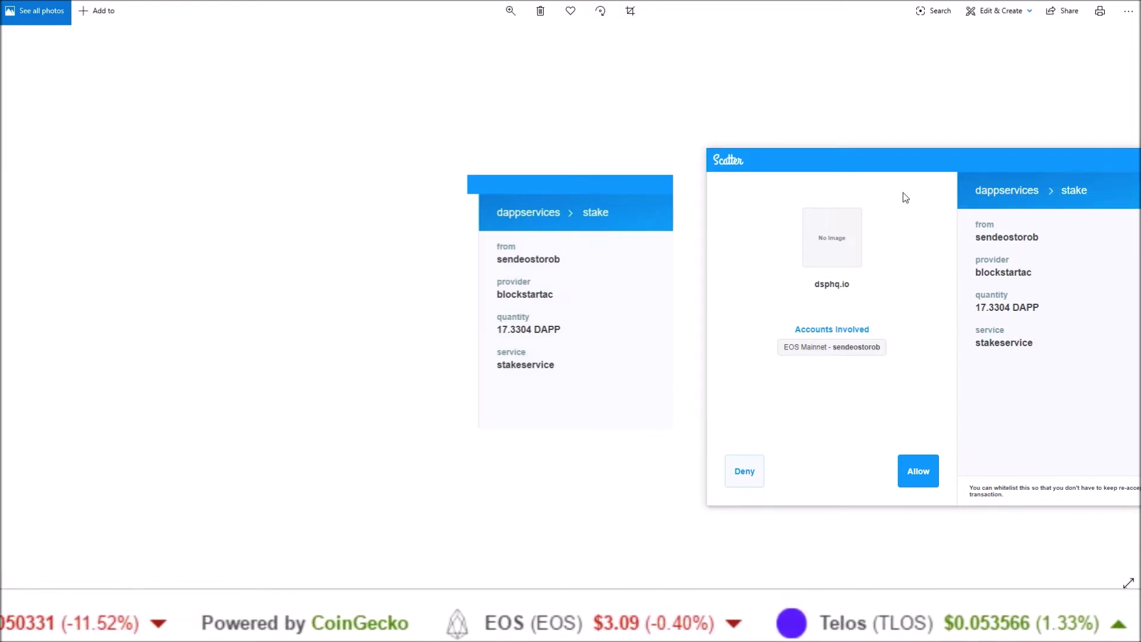
{"action": "left_click_drag", "start_coordinate": [841, 159], "coordinate": [548, 198]}
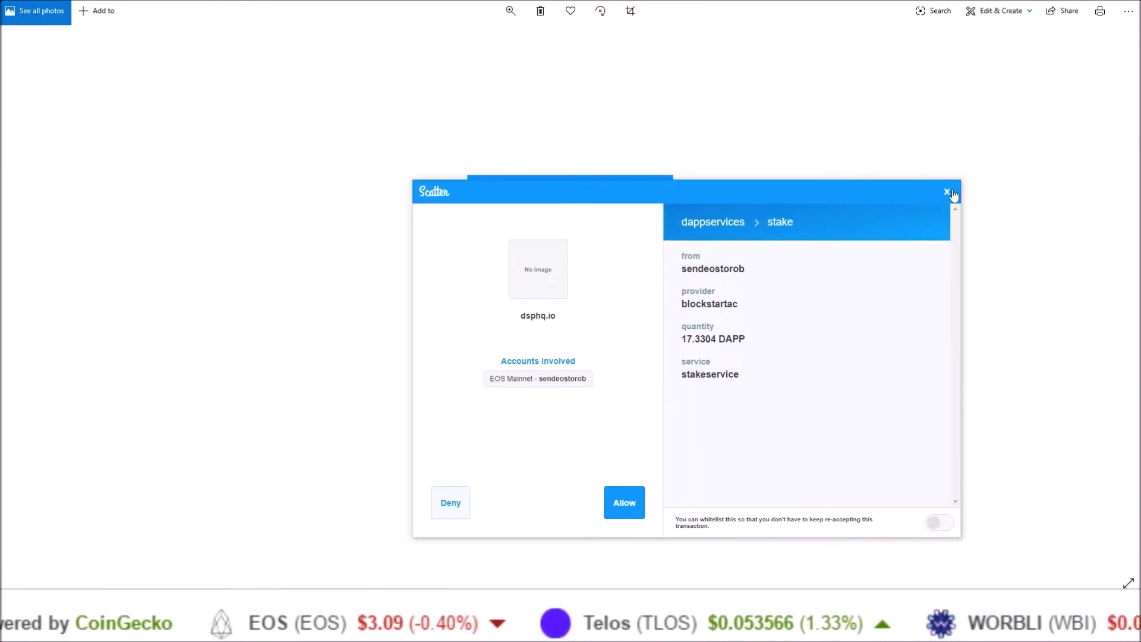
{"action": "left_click", "coordinate": [947, 195]}
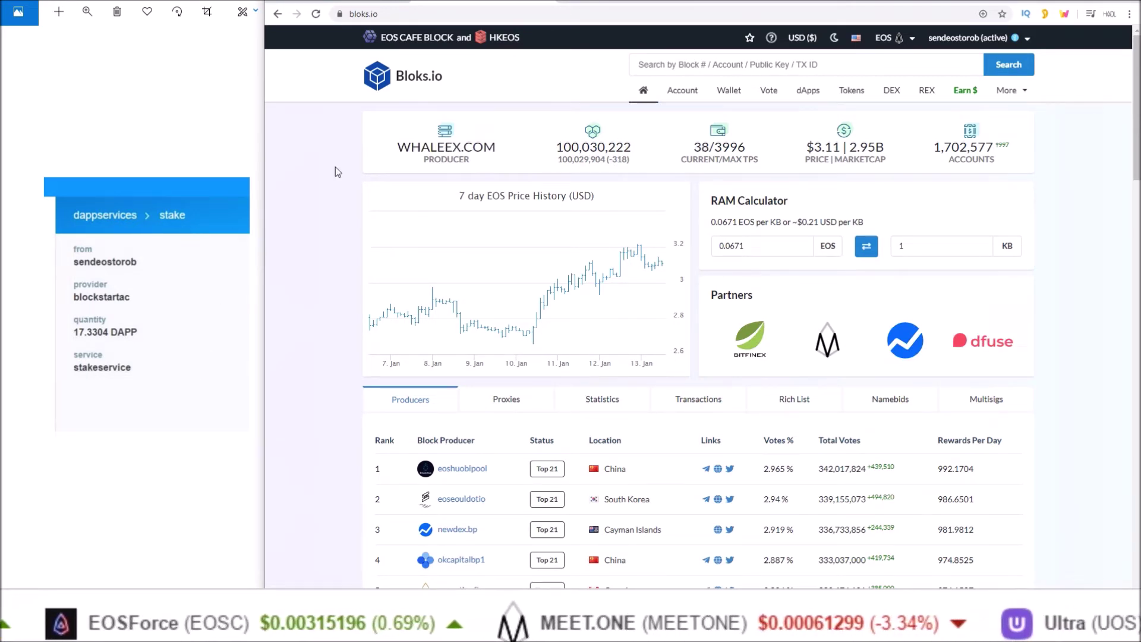
Confirm Free CPU is enabled in the account menu, then close the menu
{"action": "left_click", "coordinate": [963, 37]}
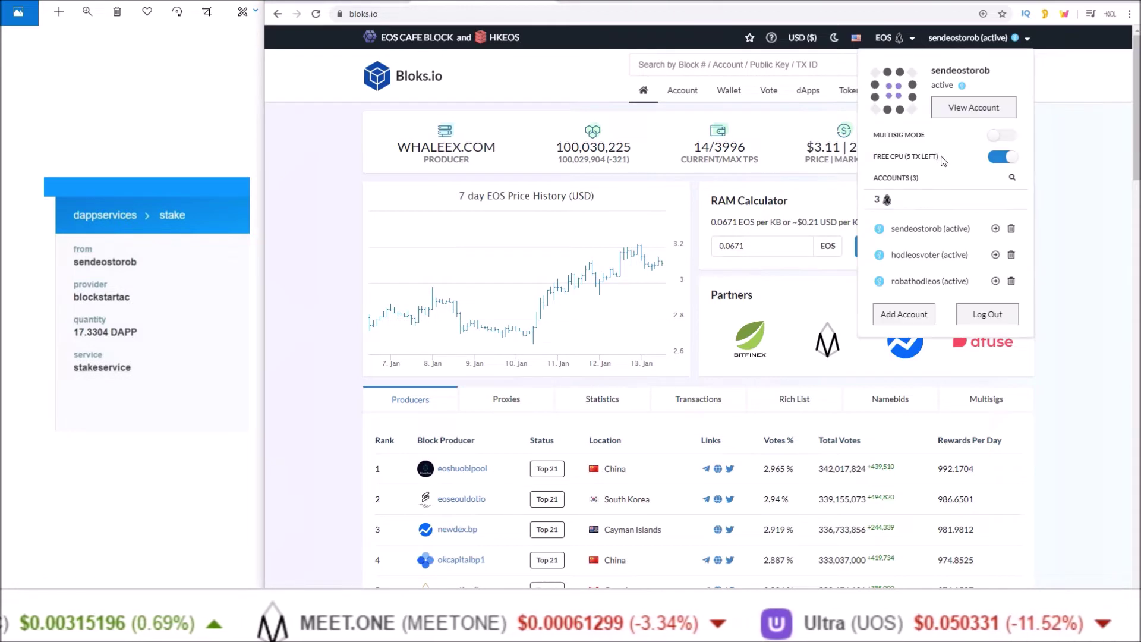
{"action": "left_click", "coordinate": [1072, 142]}
{"action": "left_click", "coordinate": [696, 66]}
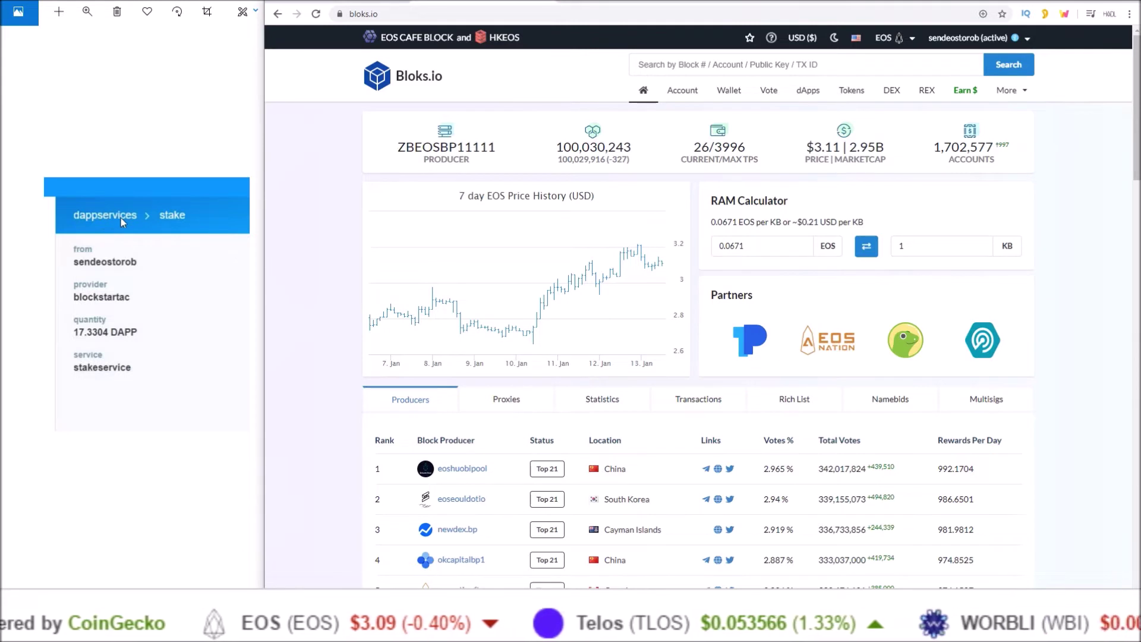
Search for the 'dappservices' account and view its Contract tab
{"action": "left_click", "coordinate": [672, 62]}
{"action": "type", "text": "da"}
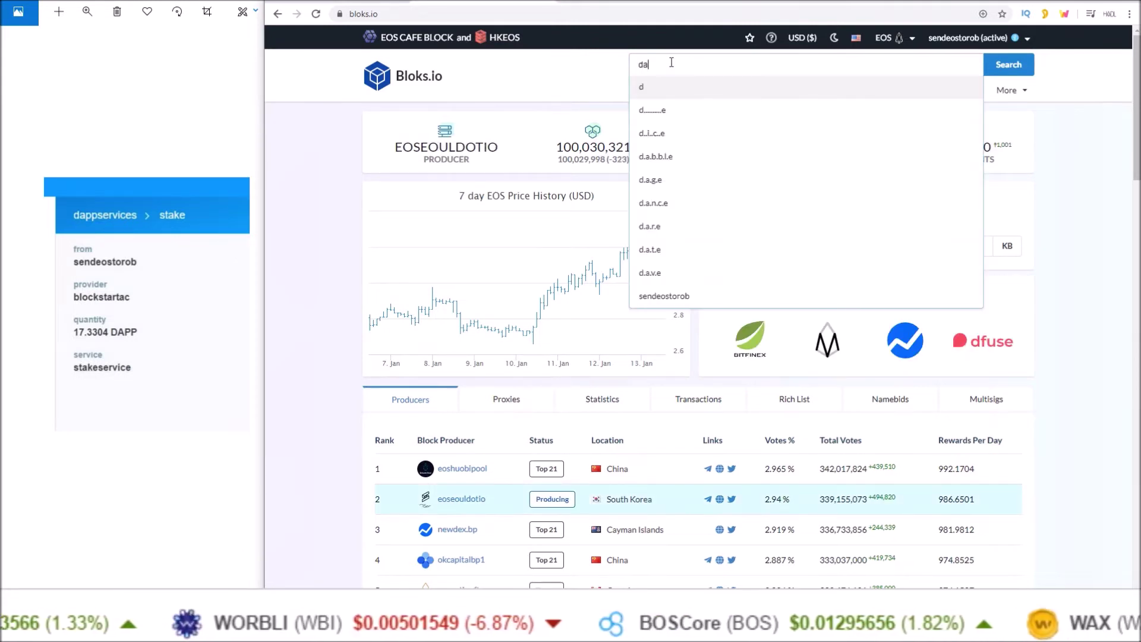
{"action": "type", "text": "pp"}
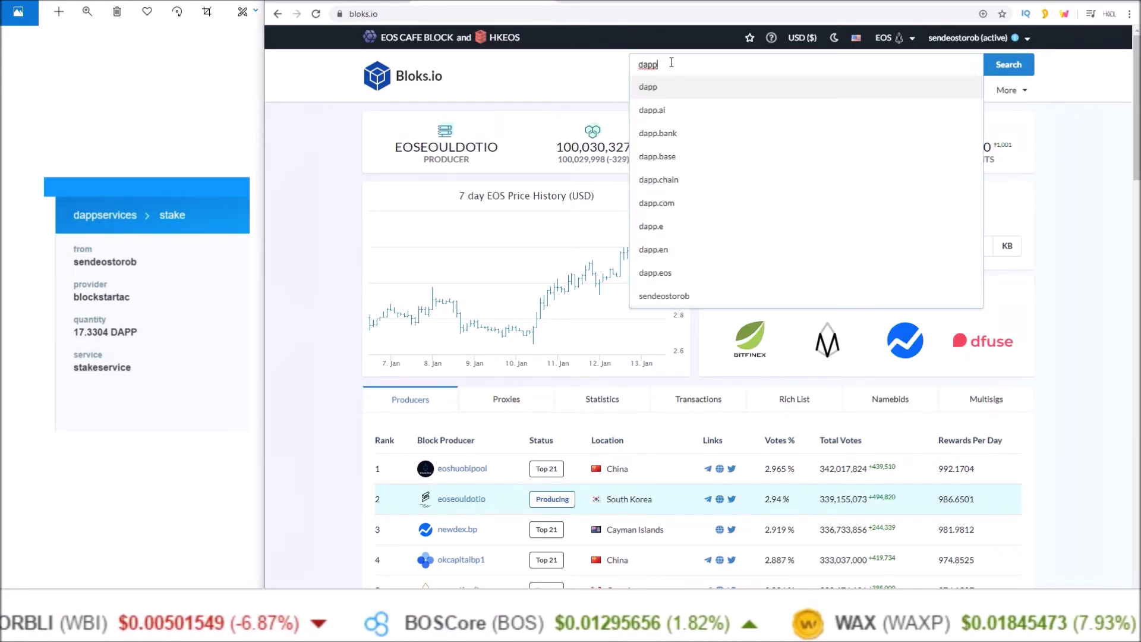
{"action": "type", "text": "services"}
{"action": "key", "text": "Return"}
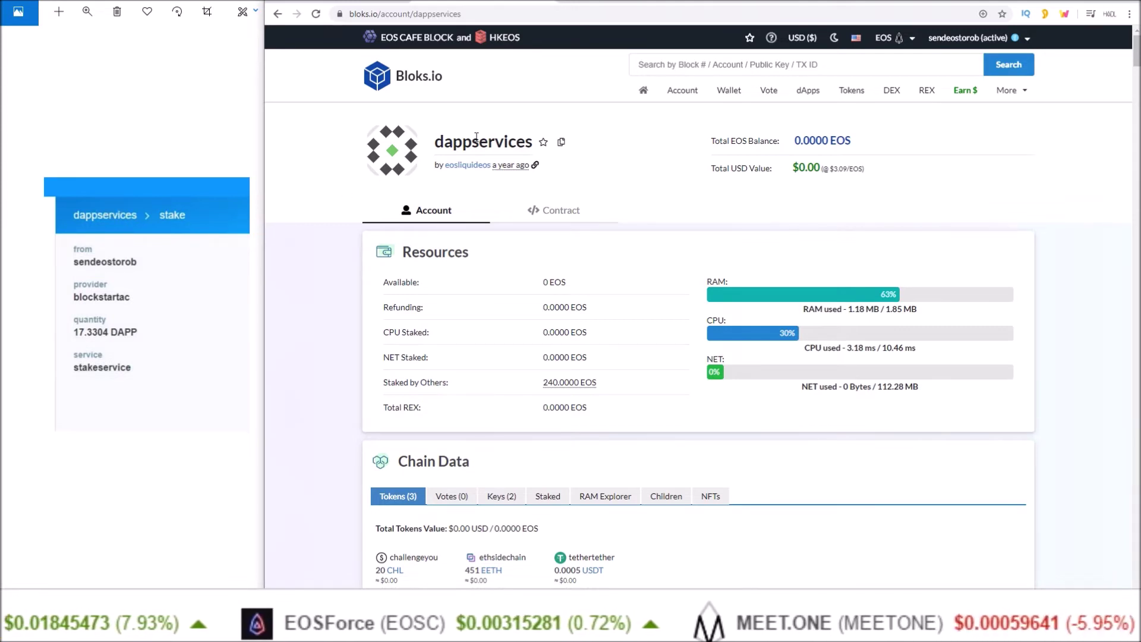
{"action": "left_click", "coordinate": [541, 214]}
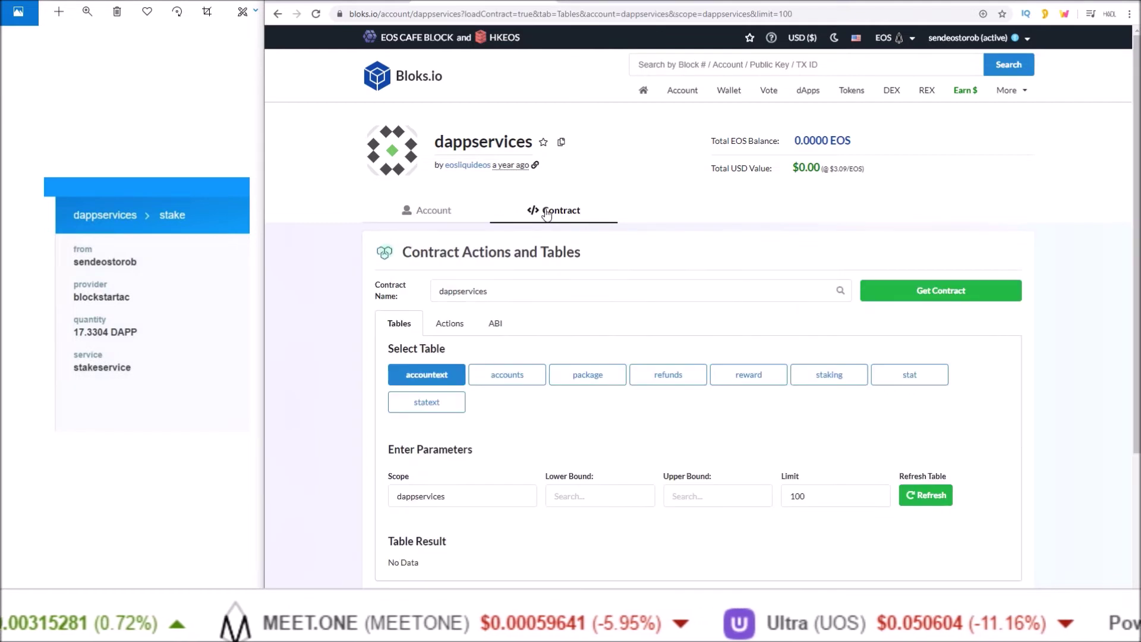
Pick the stake action under Actions and review its from, provider and service fields
{"action": "left_click", "coordinate": [447, 327]}
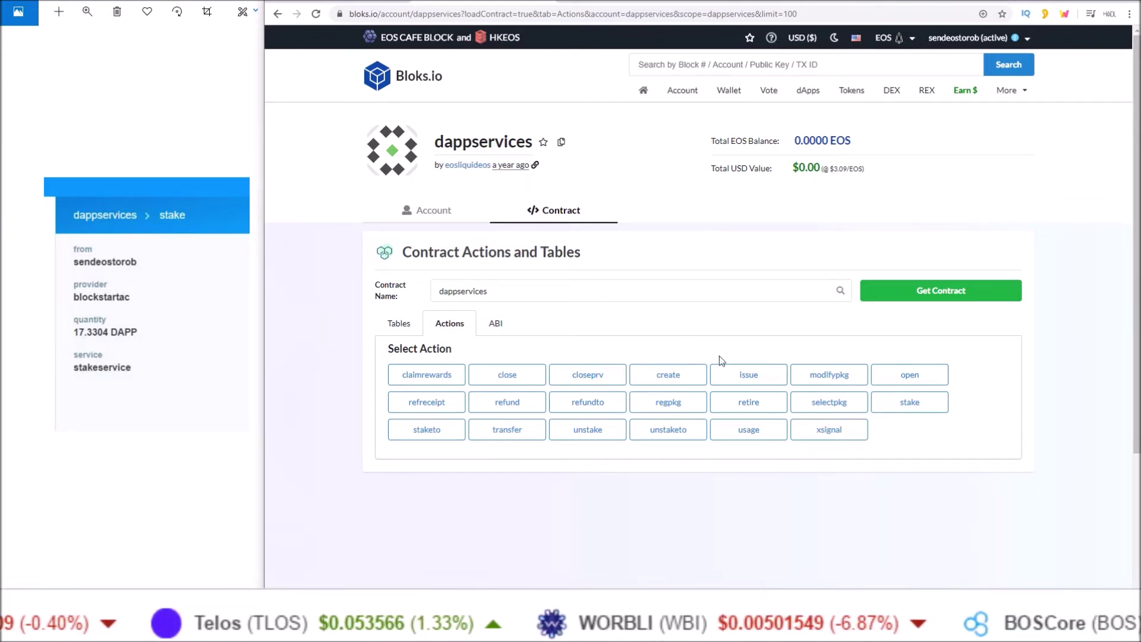
{"action": "left_click", "coordinate": [901, 405]}
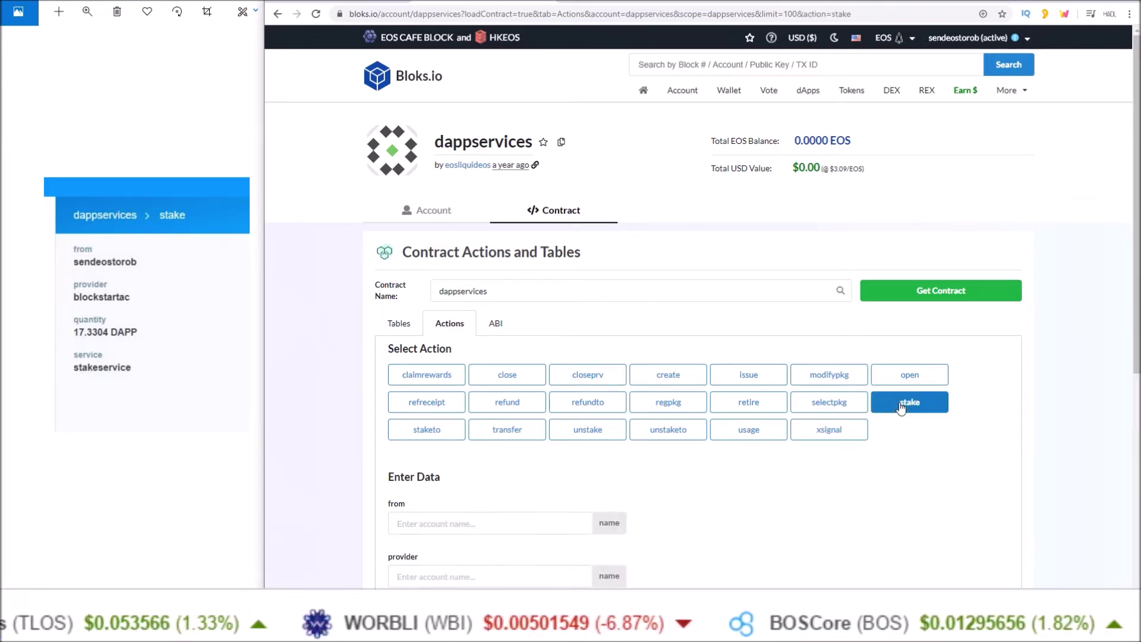
{"action": "scroll", "coordinate": [643, 247], "scroll_direction": "down", "scroll_amount": 4}
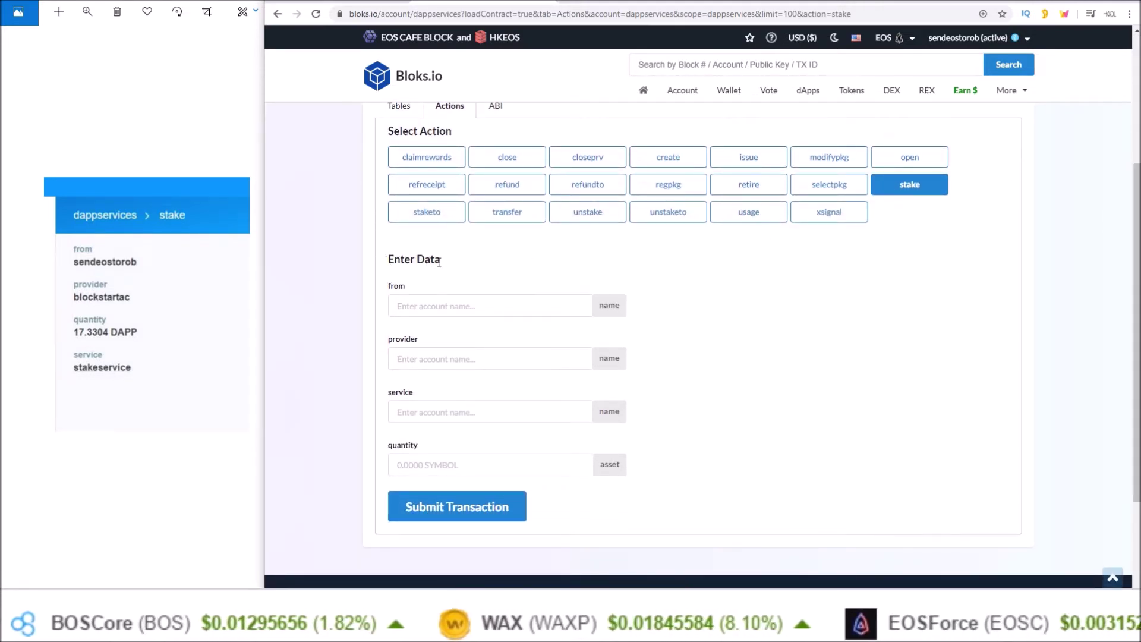
{"action": "left_click_drag", "start_coordinate": [383, 284], "coordinate": [419, 291]}
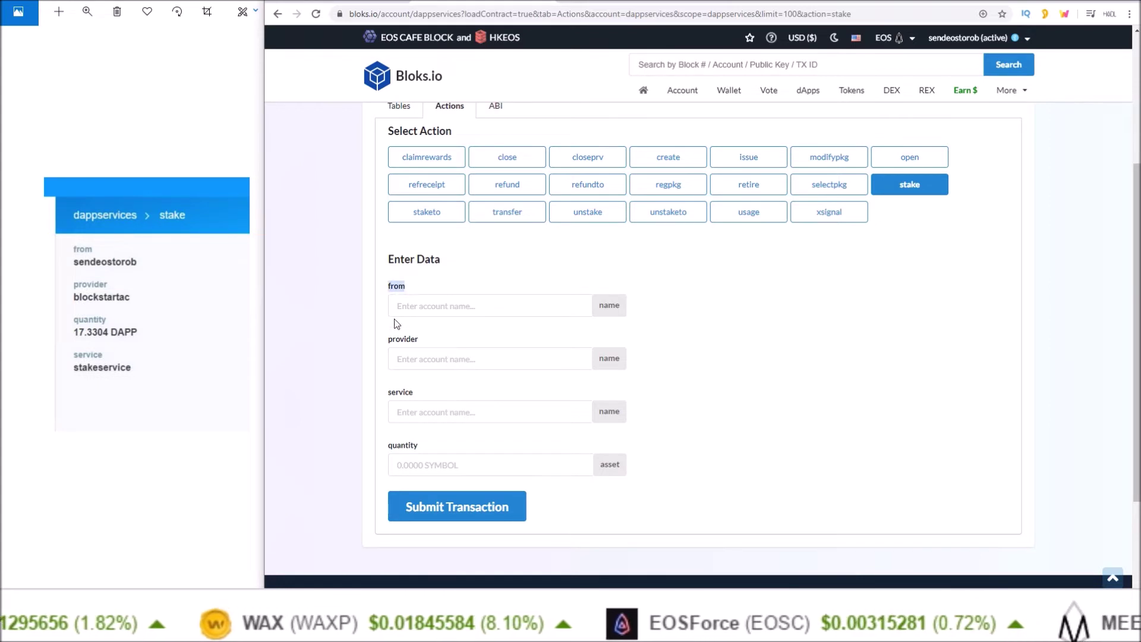
{"action": "left_click_drag", "start_coordinate": [386, 339], "coordinate": [422, 341]}
{"action": "left_click_drag", "start_coordinate": [385, 392], "coordinate": [416, 395]}
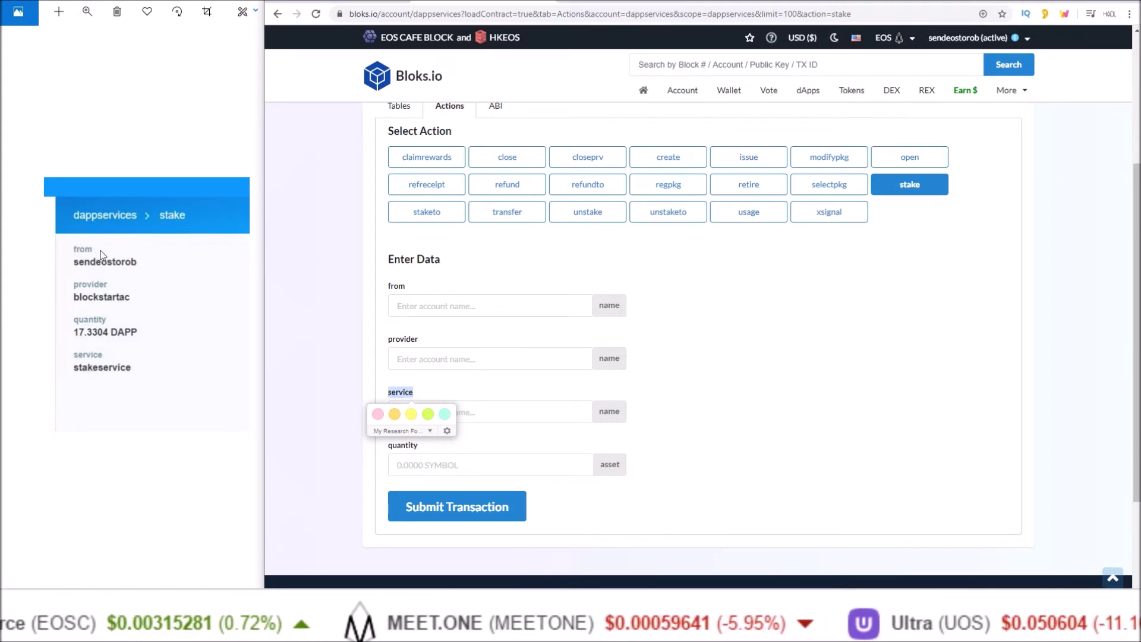
Enter the from, provider, stakeservice and 17.3304 DAPP values, then submit the transaction
{"action": "left_click", "coordinate": [385, 286]}
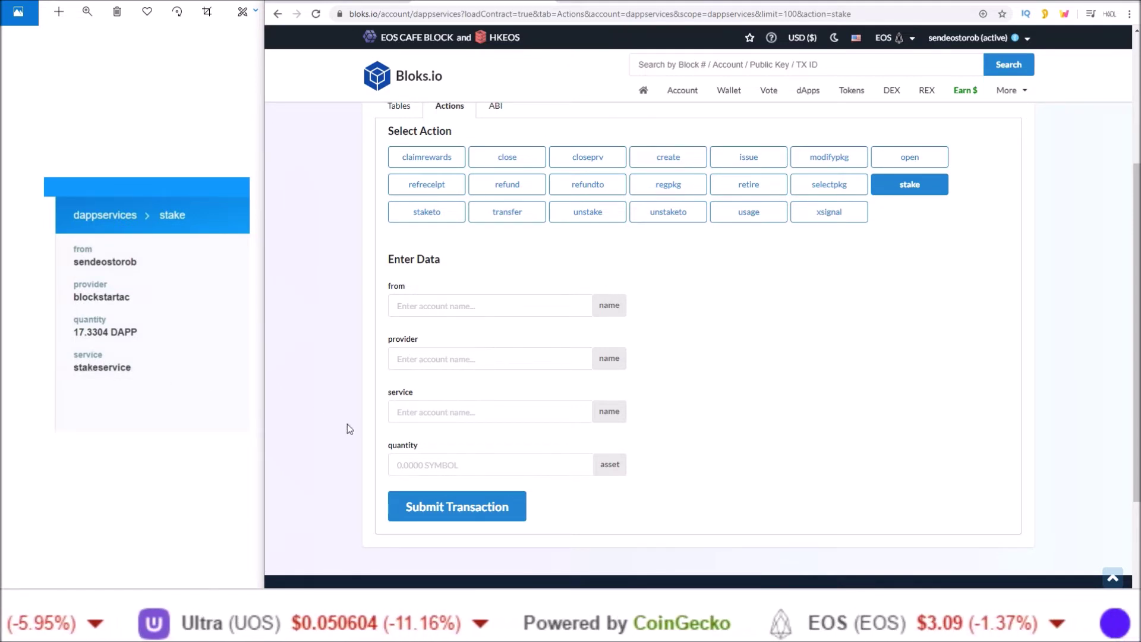
{"action": "left_click", "coordinate": [415, 309]}
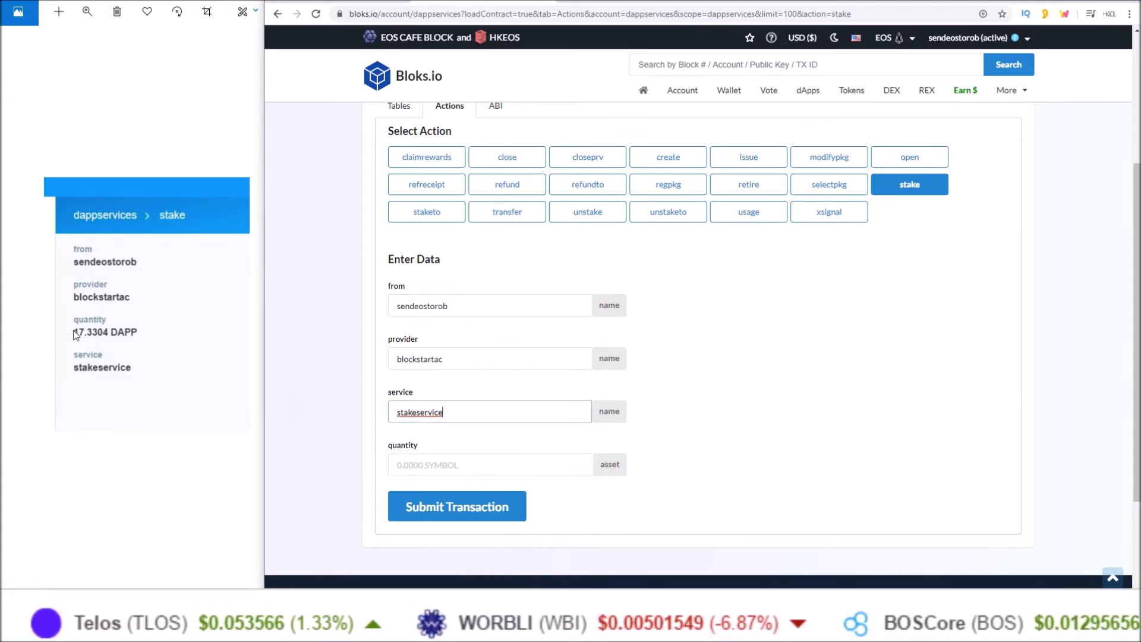
{"action": "left_click", "coordinate": [432, 465]}
{"action": "type", "text": "17.3304 DAPP"}
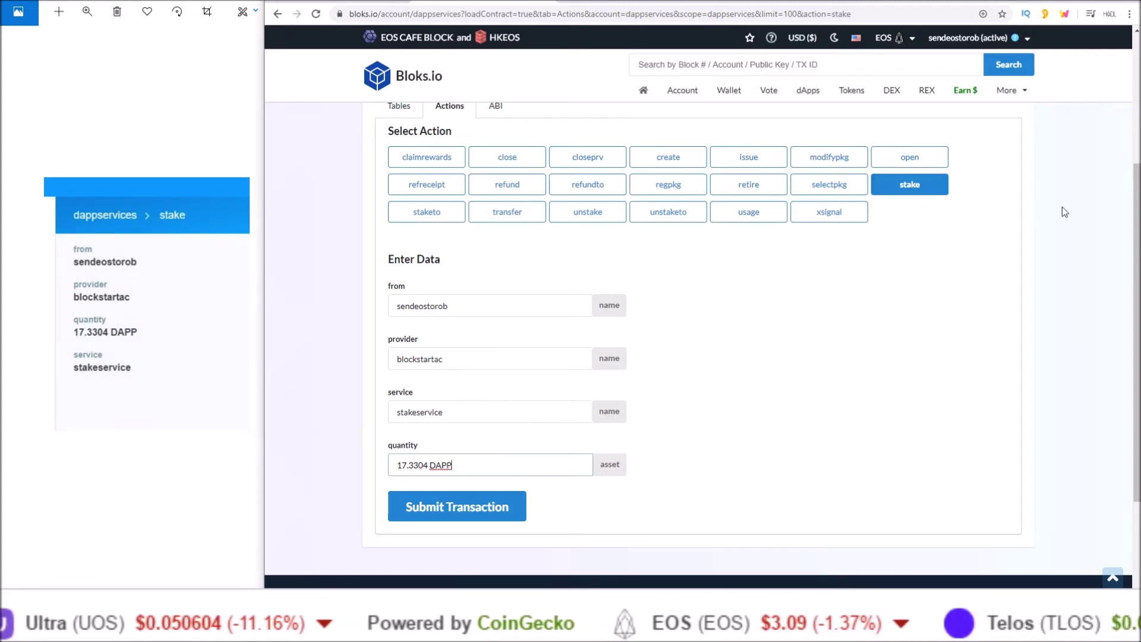
{"action": "scroll", "coordinate": [1119, 204], "scroll_direction": "up", "scroll_amount": 3}
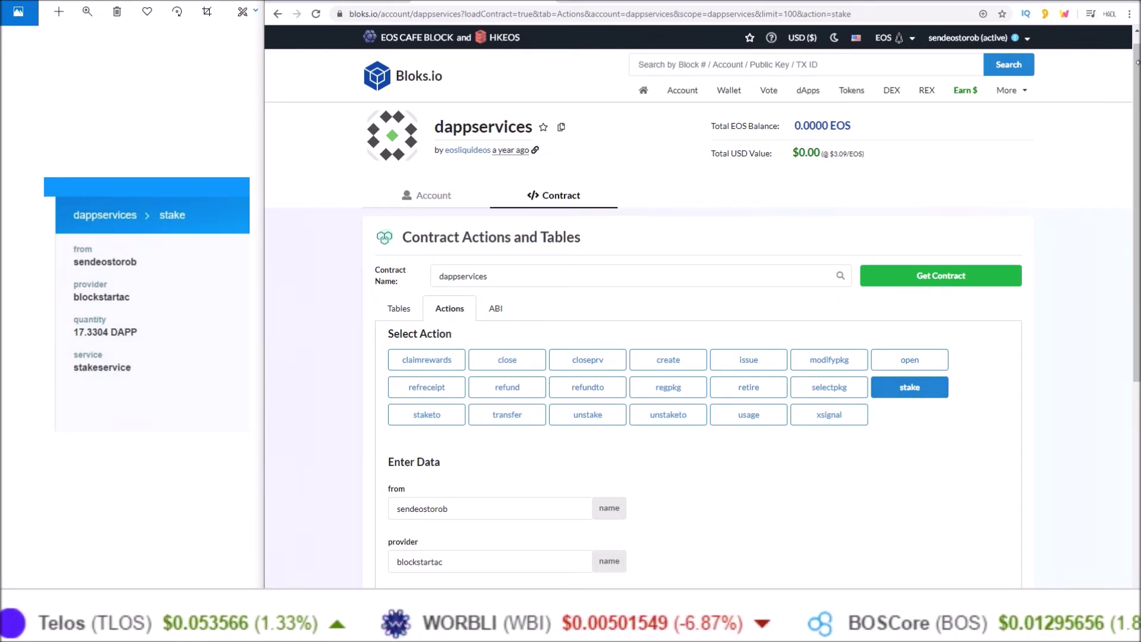
{"action": "scroll", "coordinate": [1137, 62], "scroll_direction": "down", "scroll_amount": 4}
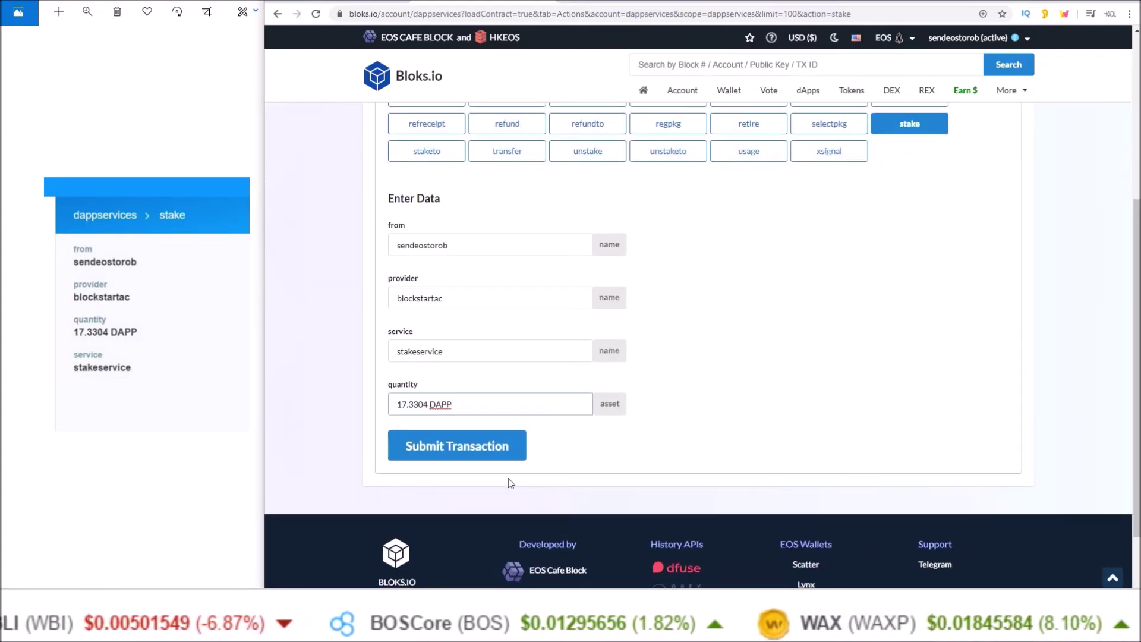
{"action": "left_click", "coordinate": [478, 447]}
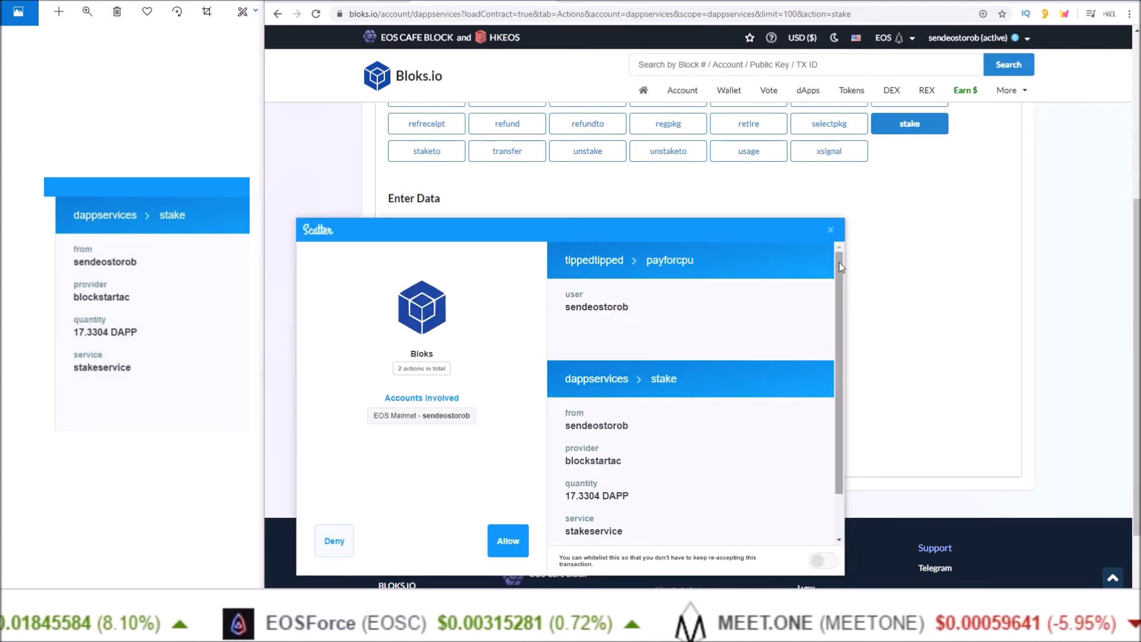
Review the payforcpu and stake actions in Scatter and allow the signature
{"action": "scroll", "coordinate": [636, 286], "scroll_direction": "down", "scroll_amount": 1}
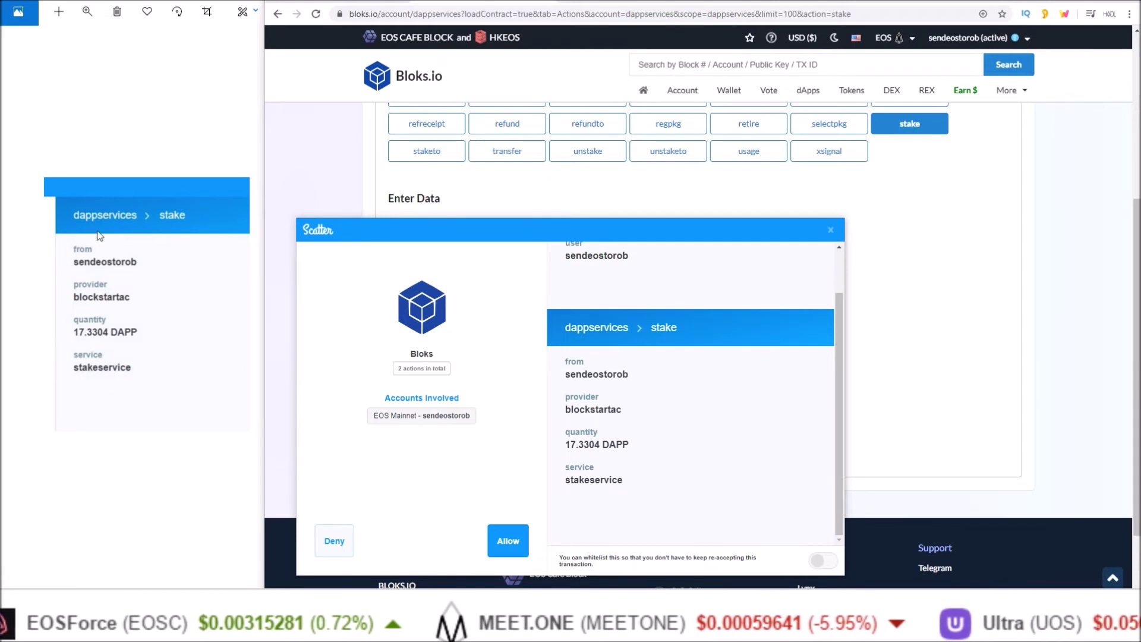
{"action": "scroll", "coordinate": [821, 279], "scroll_direction": "up", "scroll_amount": 1}
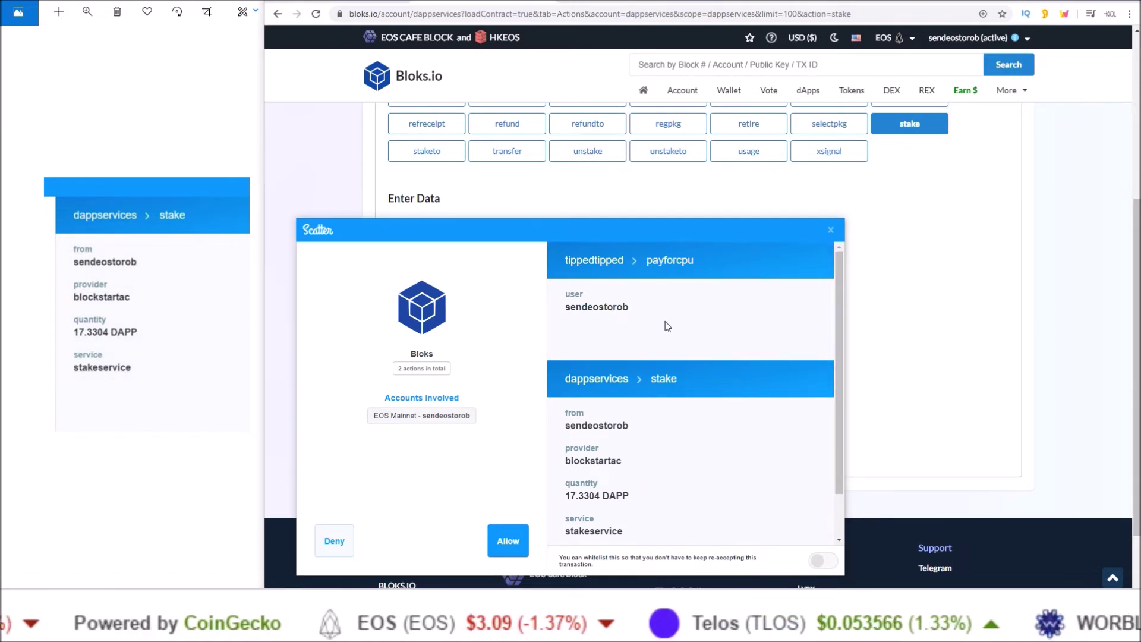
{"action": "scroll", "coordinate": [839, 266], "scroll_direction": "down", "scroll_amount": 1}
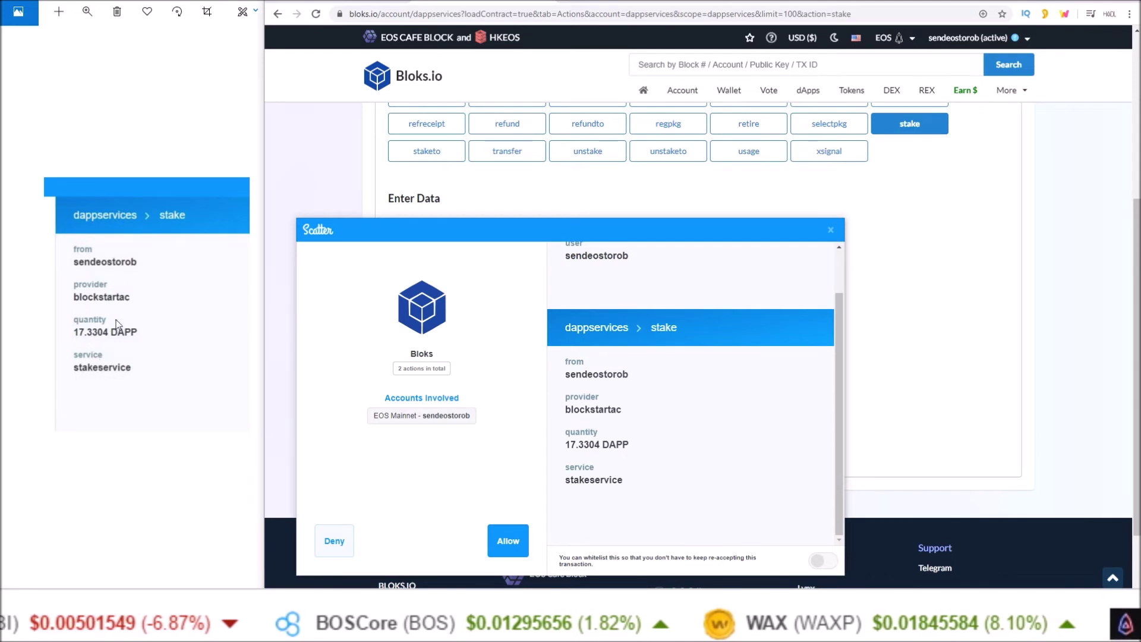
{"action": "left_click", "coordinate": [510, 540]}
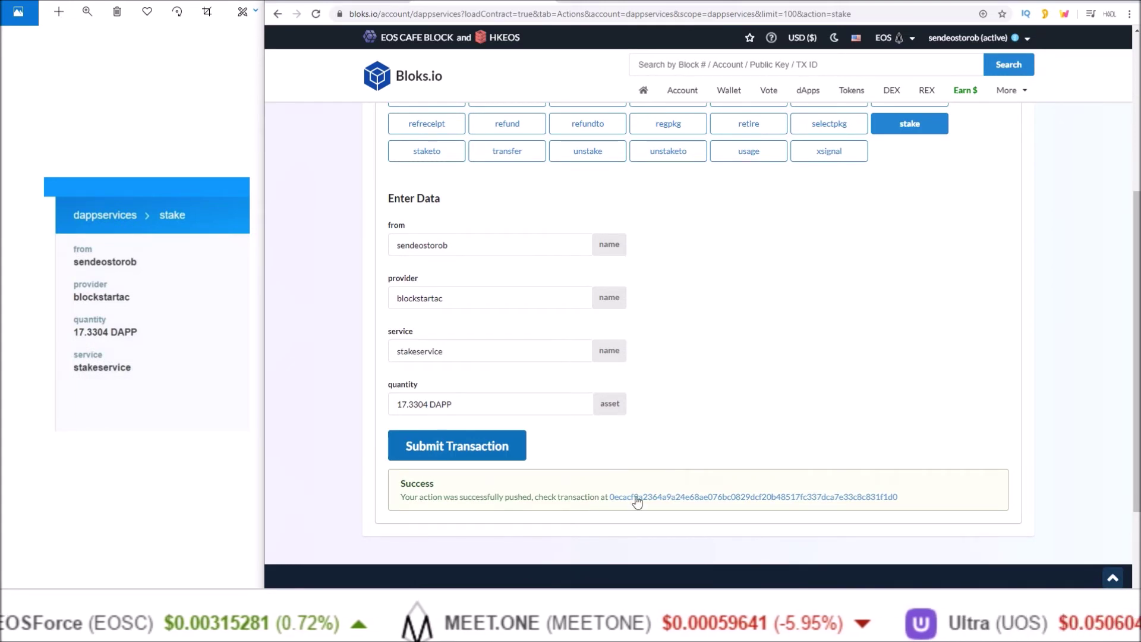
Open the pushed transaction's page and highlight its executed dappservices stake data
{"action": "left_click", "coordinate": [671, 498]}
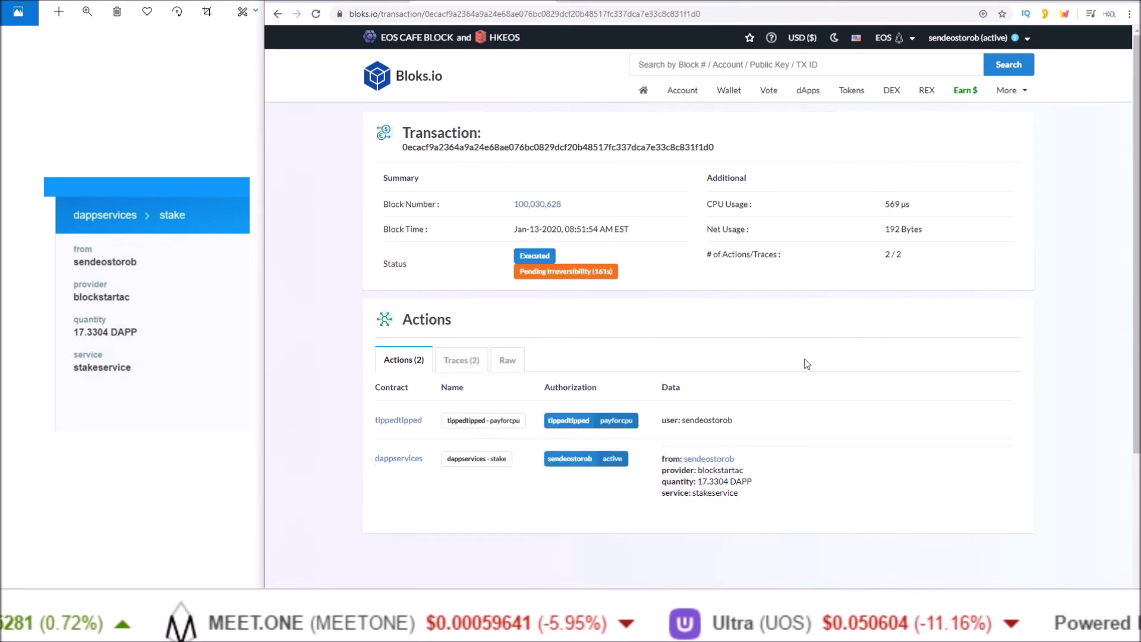
{"action": "scroll", "coordinate": [595, 298], "scroll_direction": "down", "scroll_amount": 1}
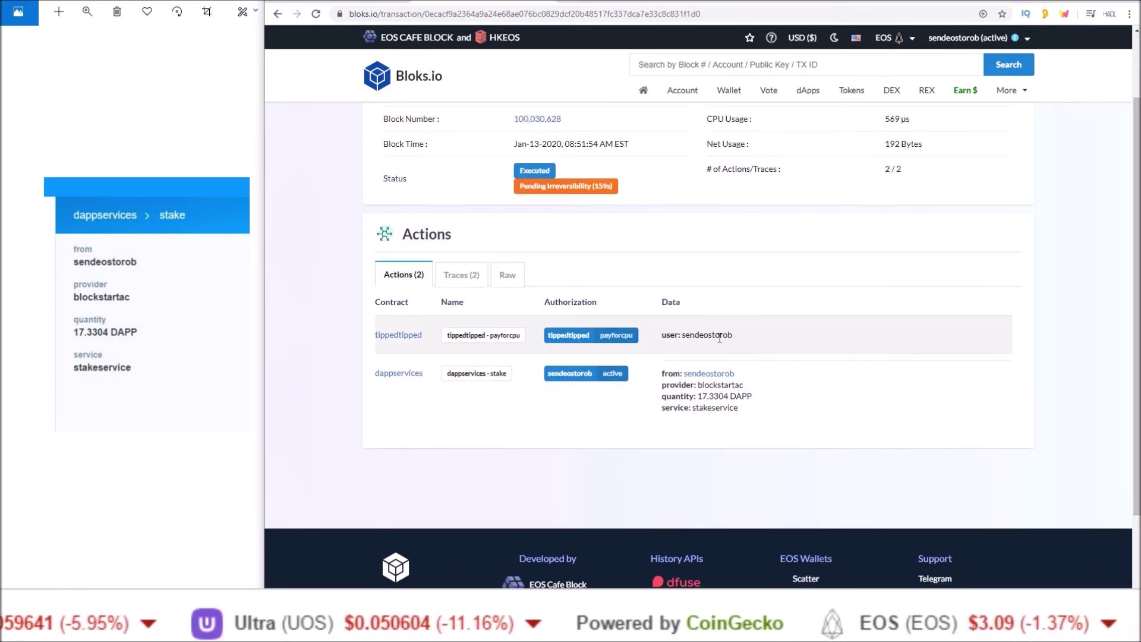
{"action": "mouse_move", "coordinate": [661, 376]}
{"action": "left_mouse_down"}
{"action": "mouse_move", "coordinate": [732, 388]}
{"action": "mouse_move", "coordinate": [739, 410]}
{"action": "left_mouse_up"}
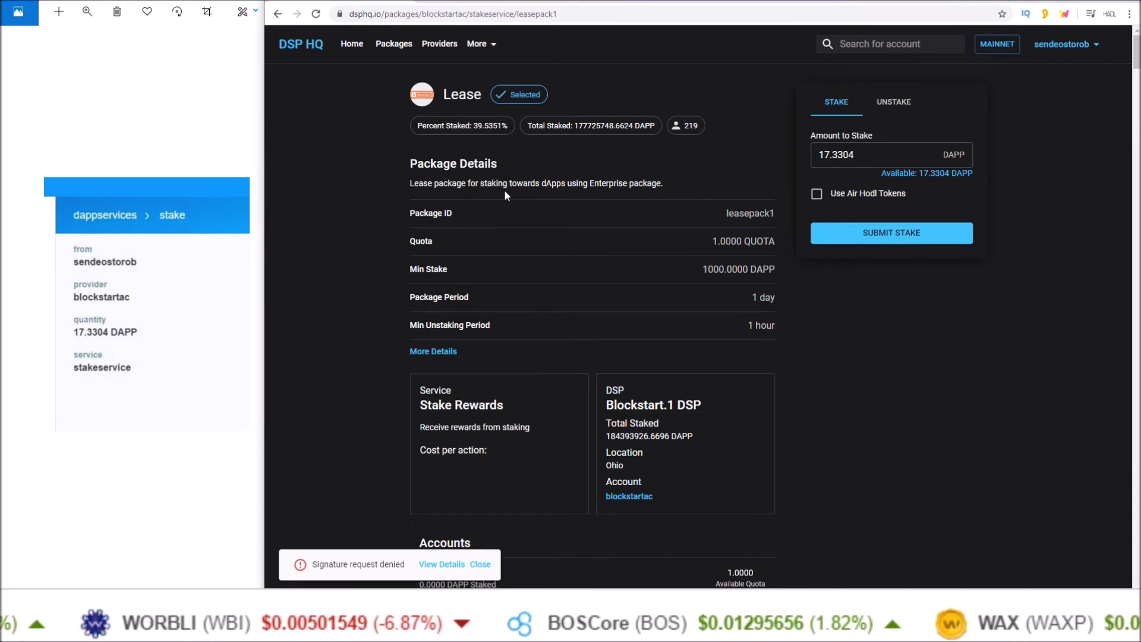
Submit the 17.3304 DAPP Lease stake in DSP HQ and deny the Scatter signature
{"action": "left_click", "coordinate": [875, 236]}
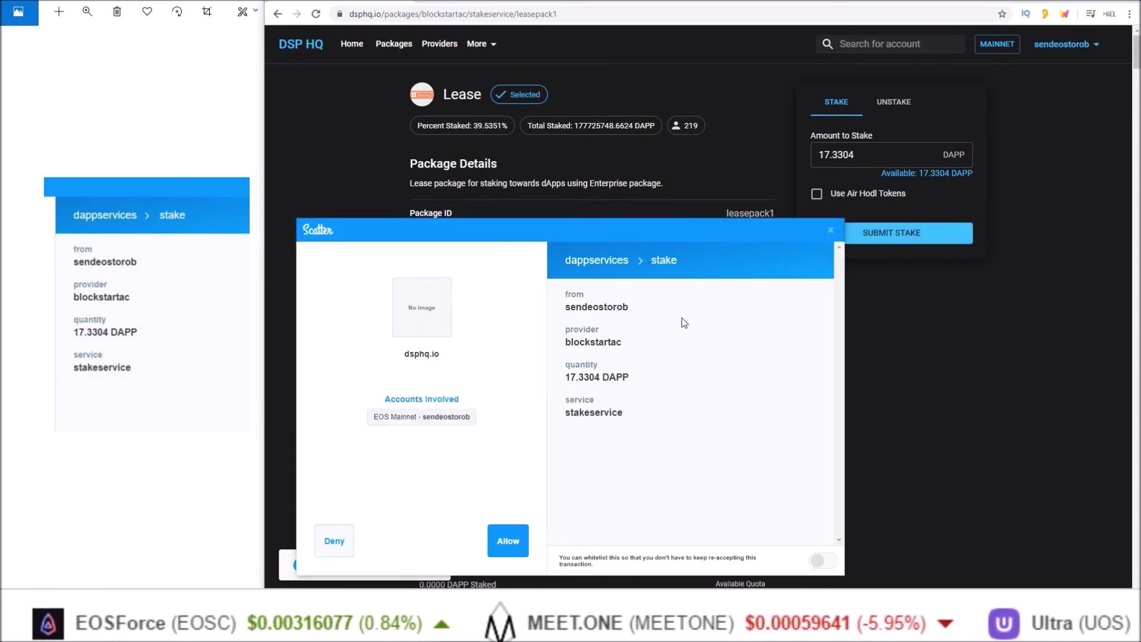
{"action": "left_click", "coordinate": [336, 542]}
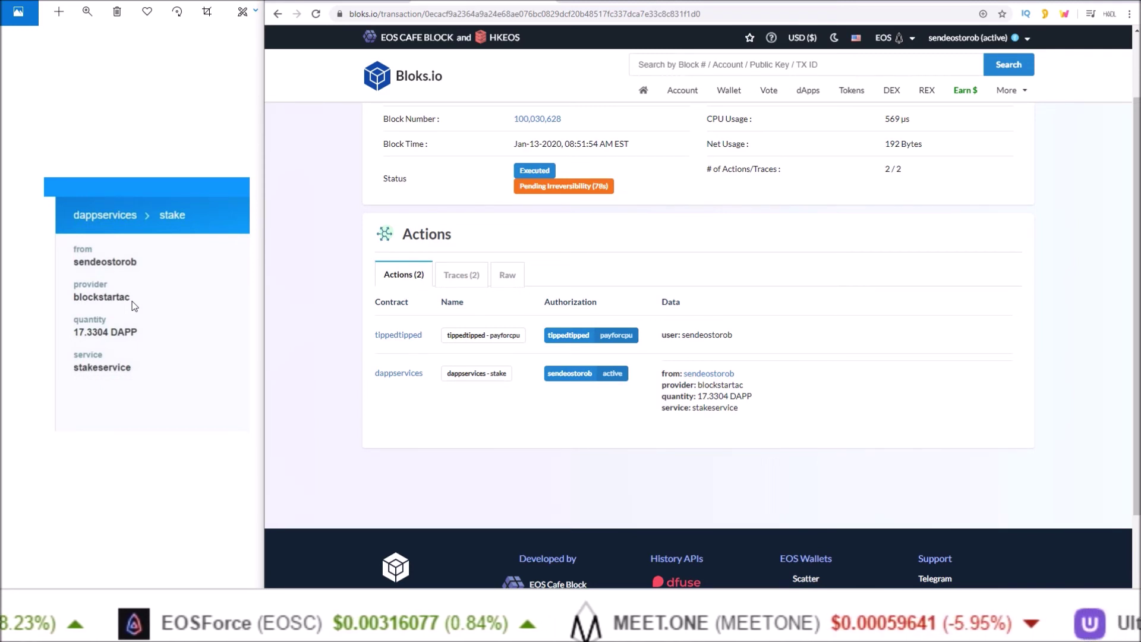
Back on DSP HQ, submit the 17.3304 DAPP stake twice, declining the Scatter signature both times
{"action": "key", "text": "ctrl+Tab"}
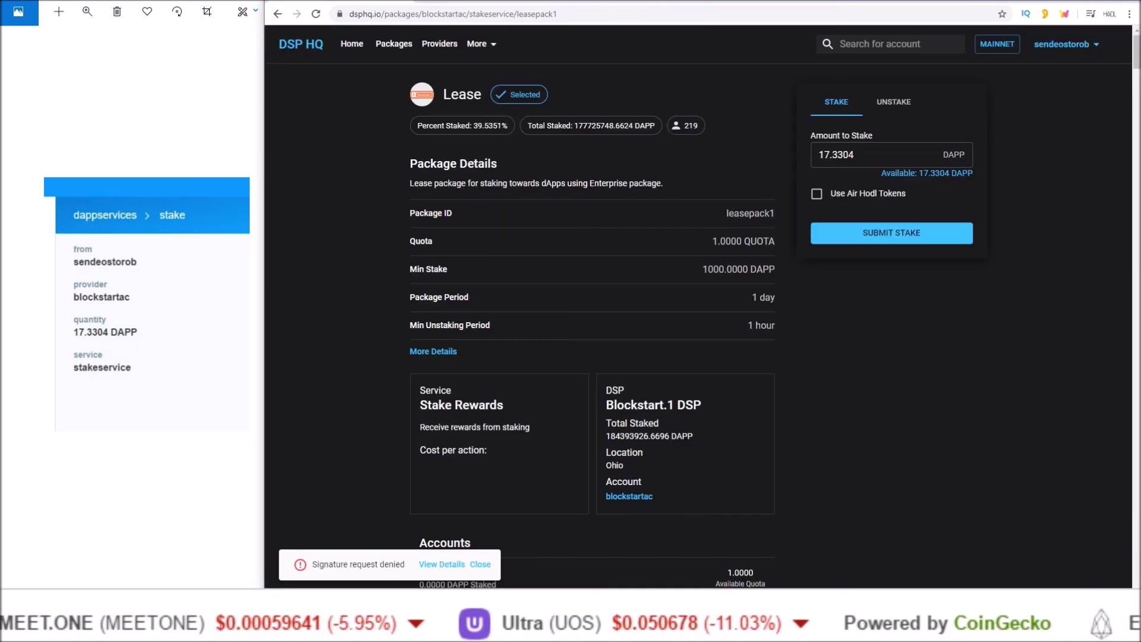
{"action": "left_click", "coordinate": [857, 232]}
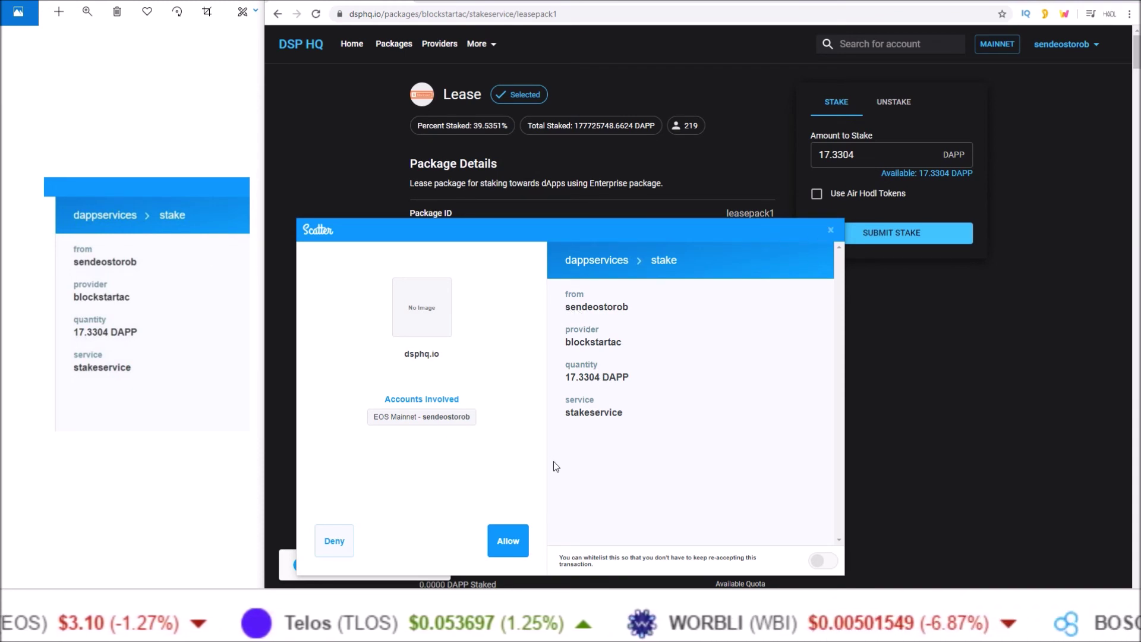
{"action": "left_click", "coordinate": [328, 547]}
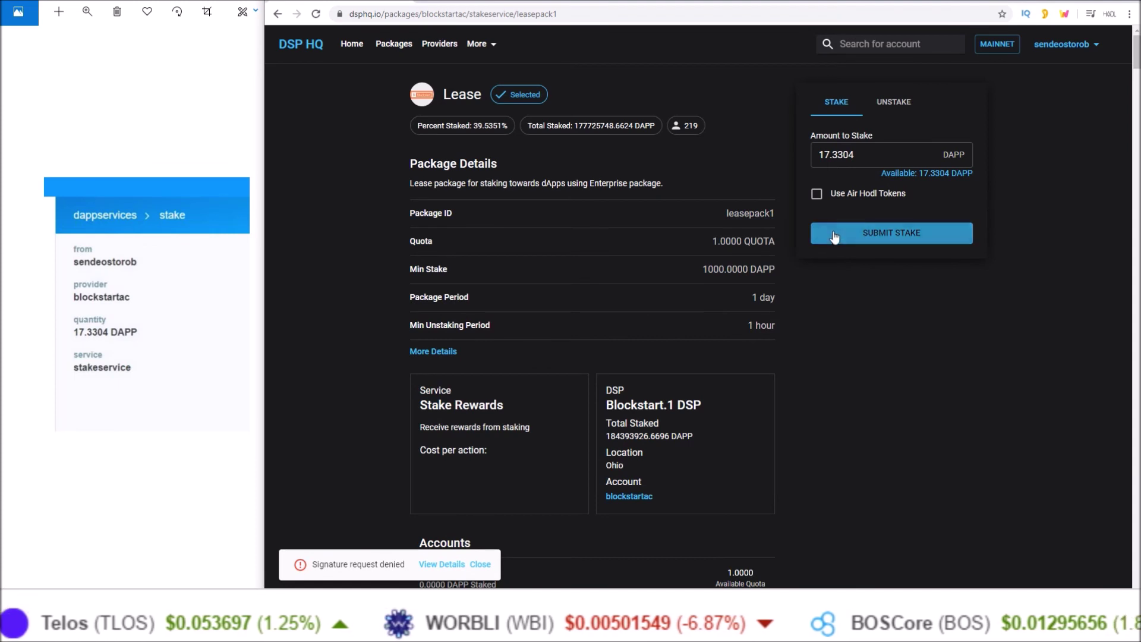
{"action": "left_click", "coordinate": [835, 233]}
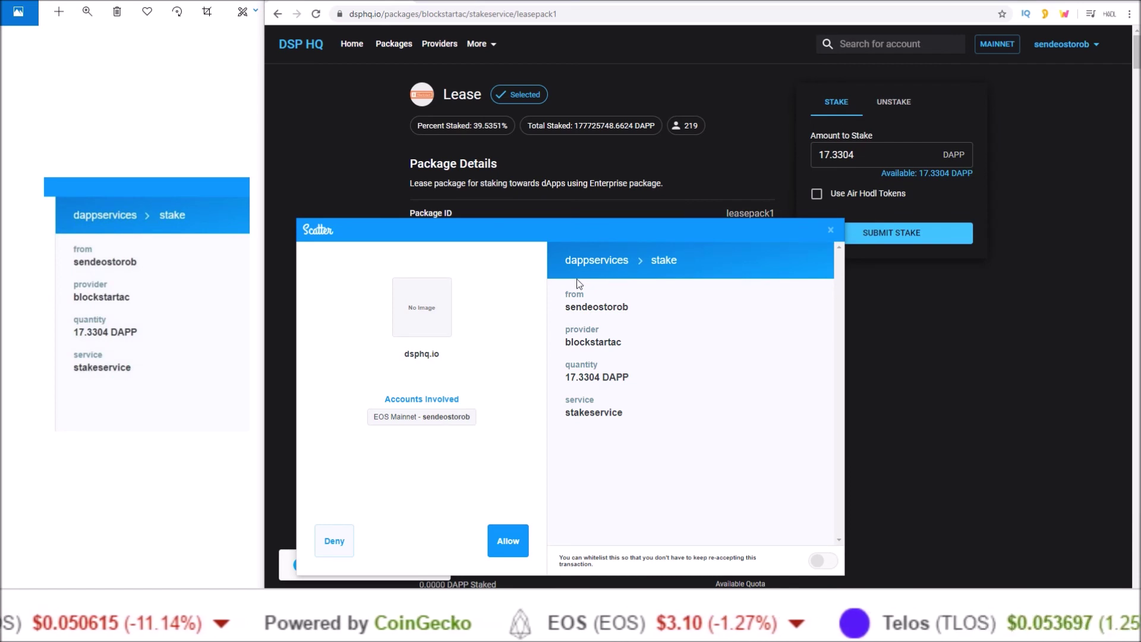
{"action": "key", "text": "Escape"}
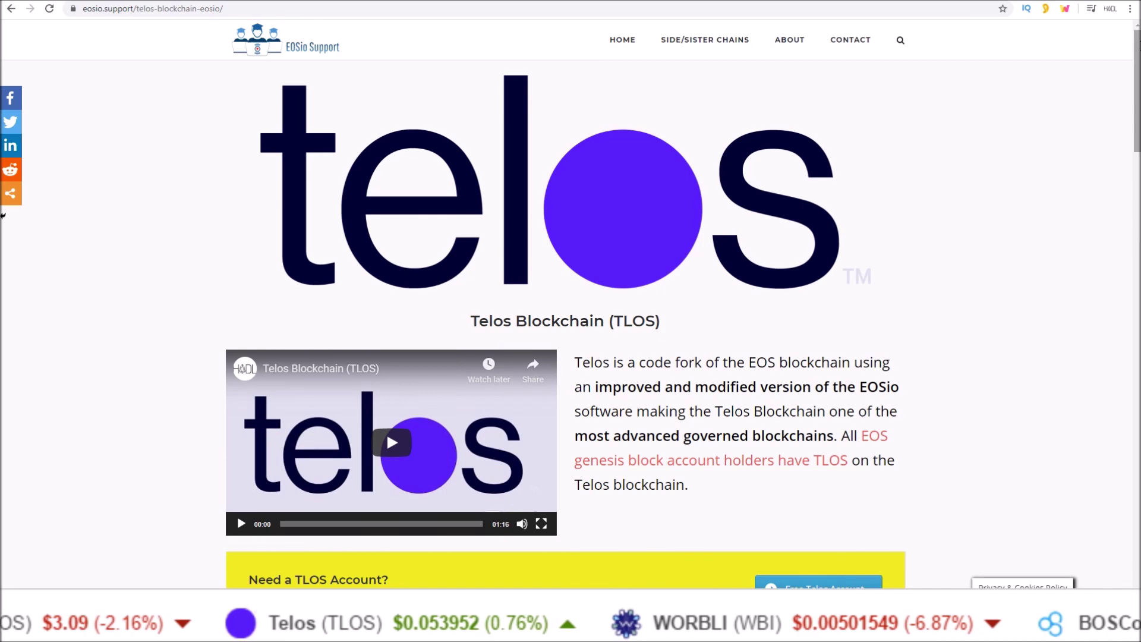
Scroll the Telos Blockchain page down to the Need a TLOS Account box and TREX section
{"action": "scroll", "coordinate": [960, 172], "scroll_direction": "down", "scroll_amount": 7}
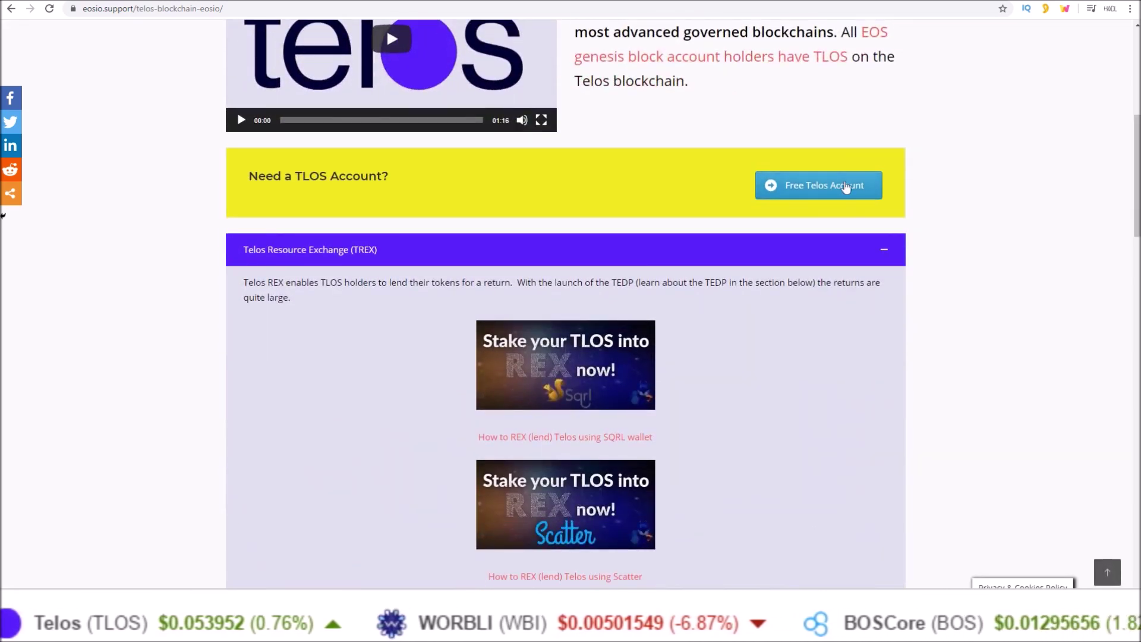